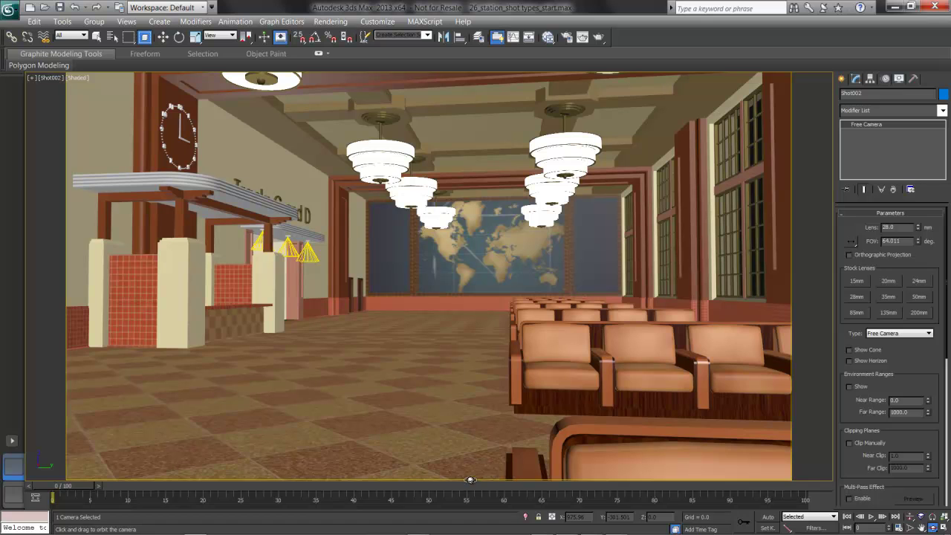
View the station interior through the Shot001 camera.
{"action": "left_click", "coordinate": [51, 79]}
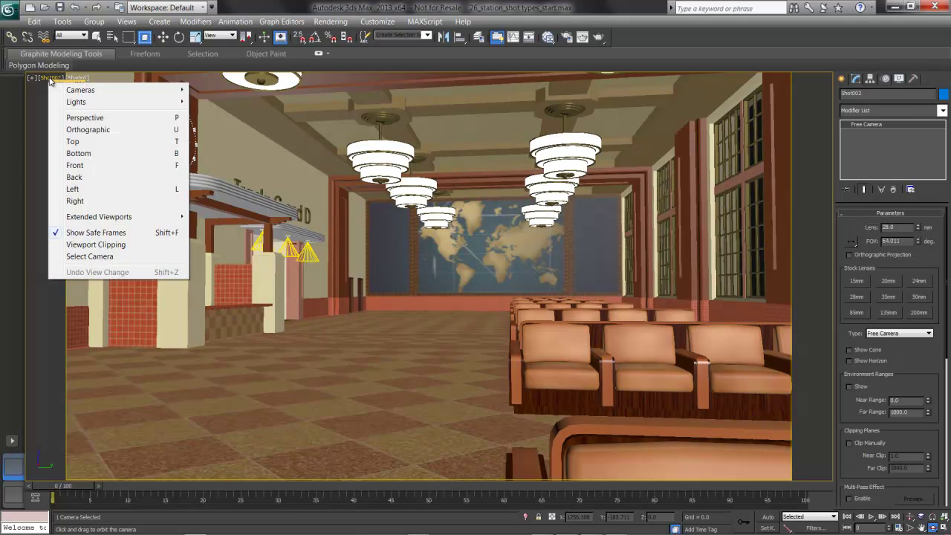
{"action": "mouse_move", "coordinate": [100, 92]}
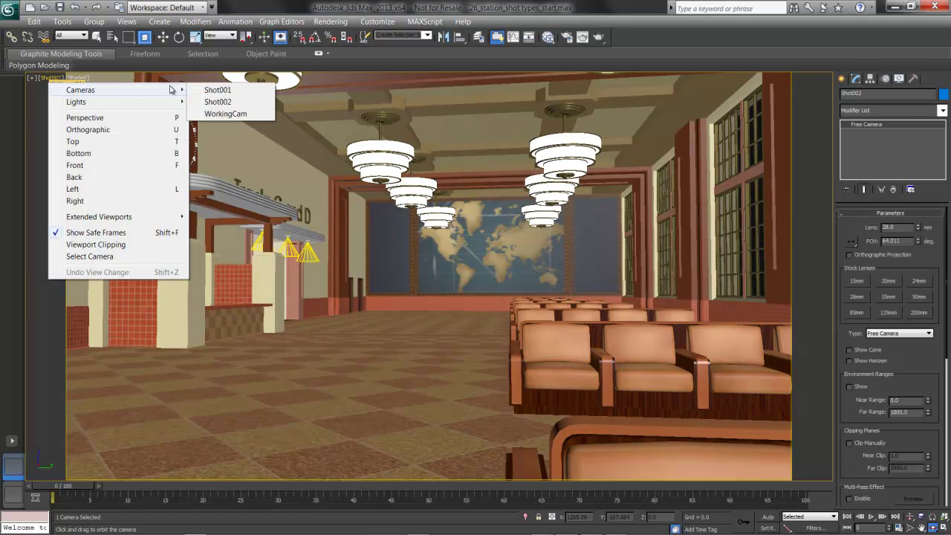
{"action": "left_click", "coordinate": [214, 91]}
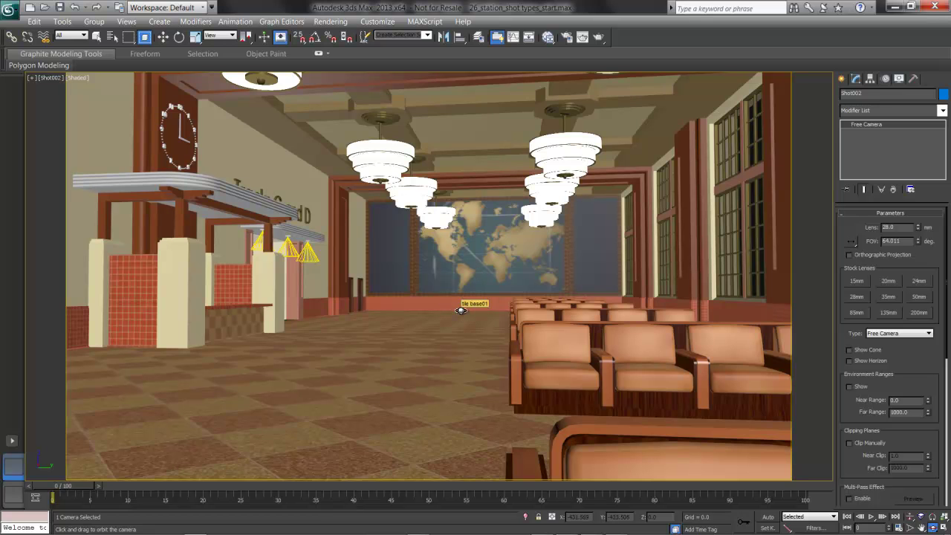
Give the Shot002 camera the 50mm stock lens and dolly it back until two full waiting-room seats are in frame.
{"action": "left_click_drag", "start_coordinate": [485, 321], "coordinate": [475, 295]}
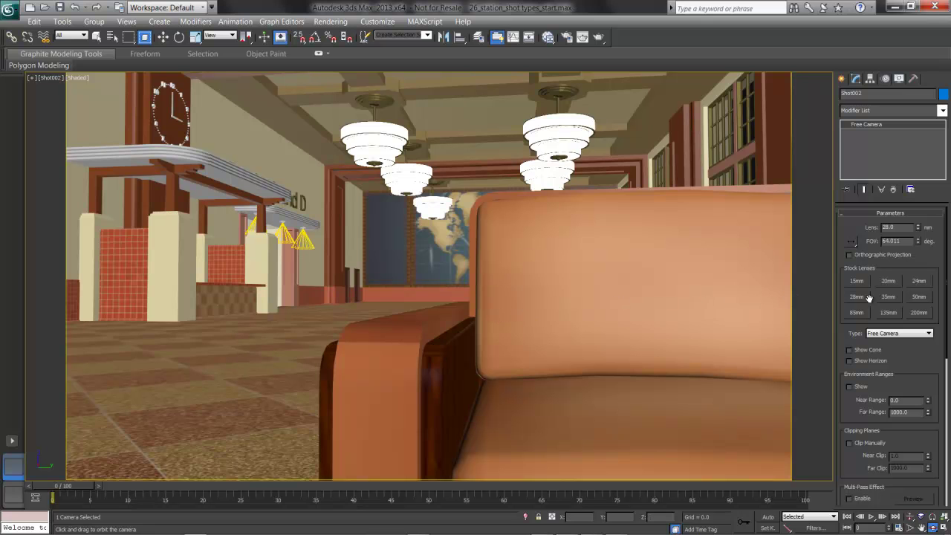
{"action": "left_click", "coordinate": [919, 298]}
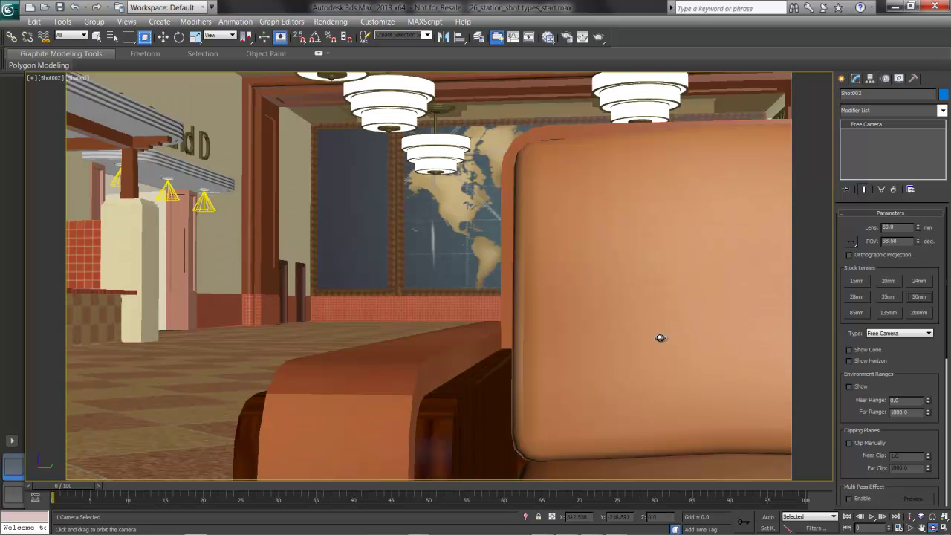
{"action": "left_click_drag", "start_coordinate": [656, 342], "coordinate": [647, 342]}
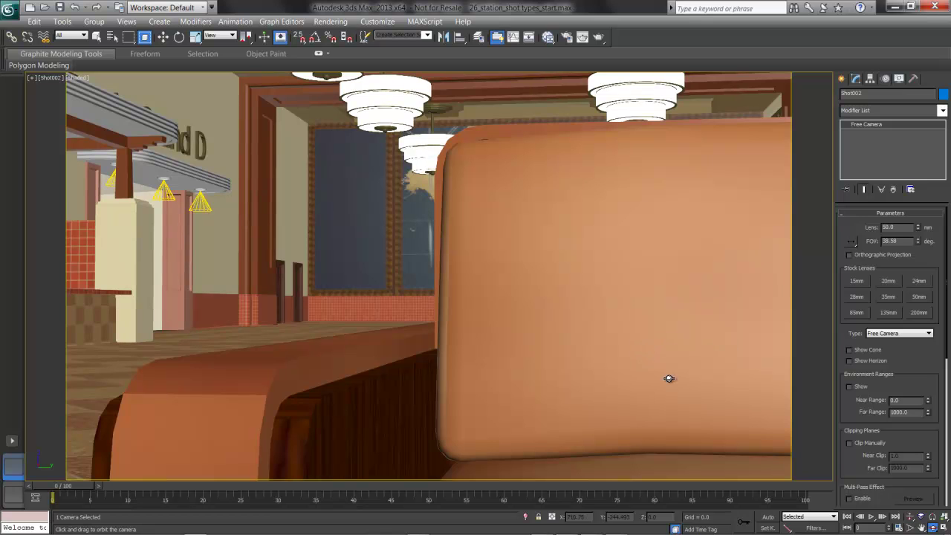
{"action": "left_click", "coordinate": [910, 518]}
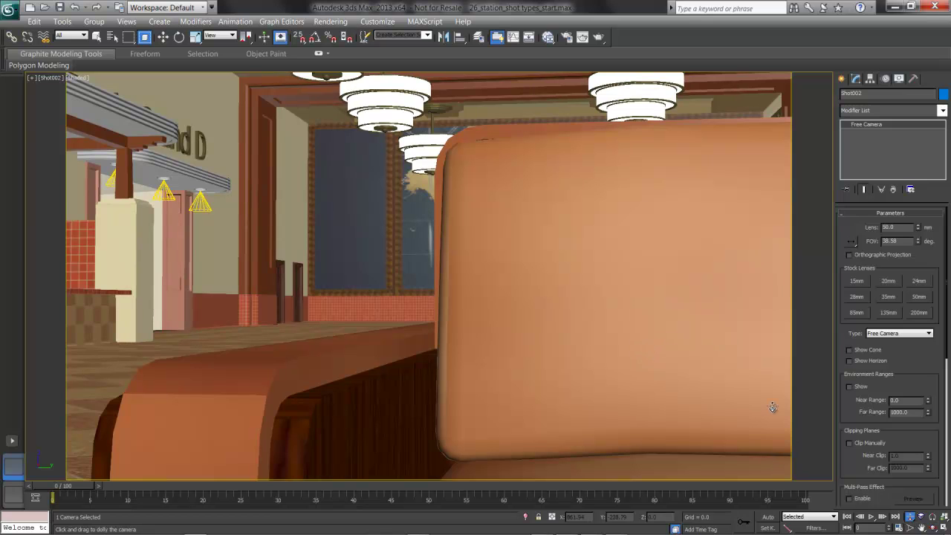
{"action": "mouse_move", "coordinate": [737, 372]}
{"action": "left_mouse_down"}
{"action": "mouse_move", "coordinate": [736, 362]}
{"action": "mouse_move", "coordinate": [734, 376]}
{"action": "left_mouse_up"}
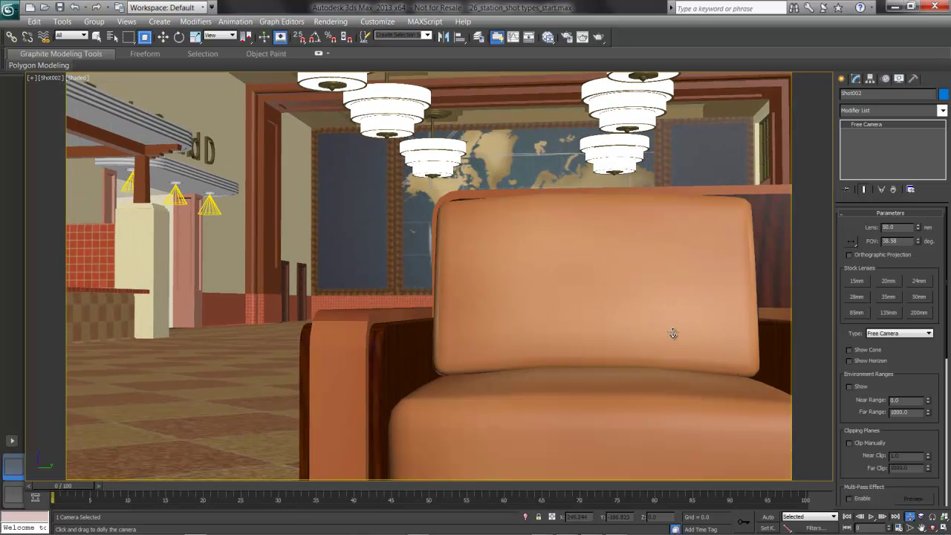
{"action": "left_click_drag", "start_coordinate": [539, 297], "coordinate": [522, 274]}
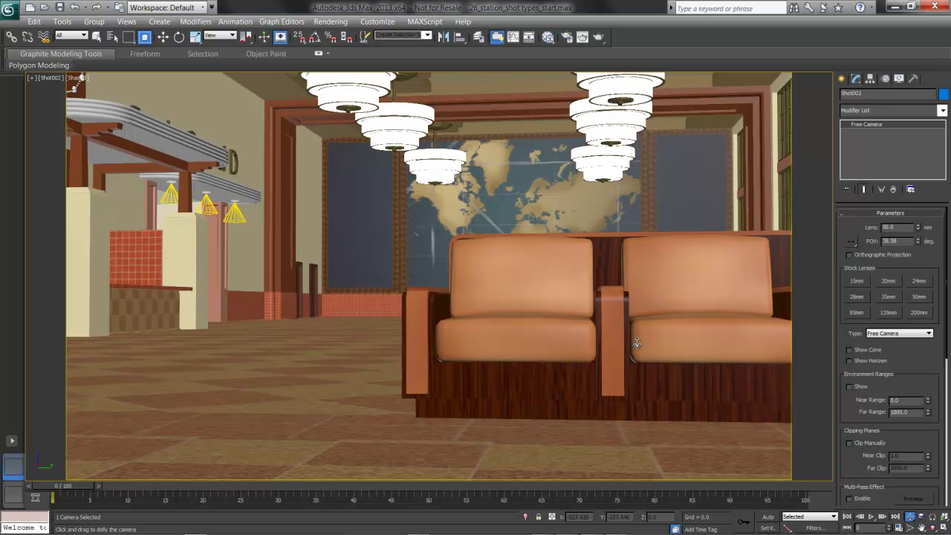
Orbit and dolly the Shot002 camera to frame the ticket booth with the Tracks C and D sign, and display it in Realistic shading.
{"action": "left_click", "coordinate": [933, 526]}
{"action": "left_click_drag", "start_coordinate": [440, 293], "coordinate": [412, 296]}
{"action": "left_click_drag", "start_coordinate": [313, 251], "coordinate": [622, 274]}
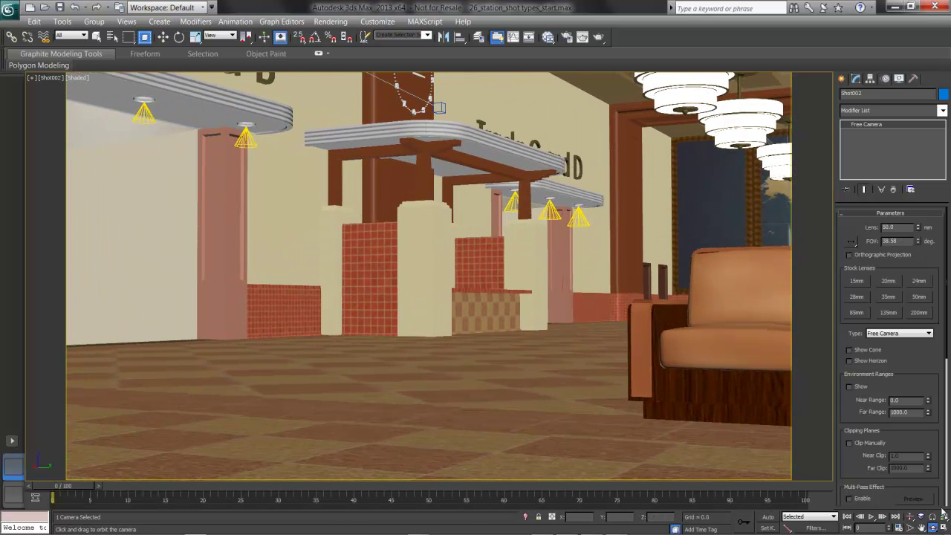
{"action": "left_click", "coordinate": [909, 517]}
{"action": "left_click_drag", "start_coordinate": [601, 361], "coordinate": [574, 358]}
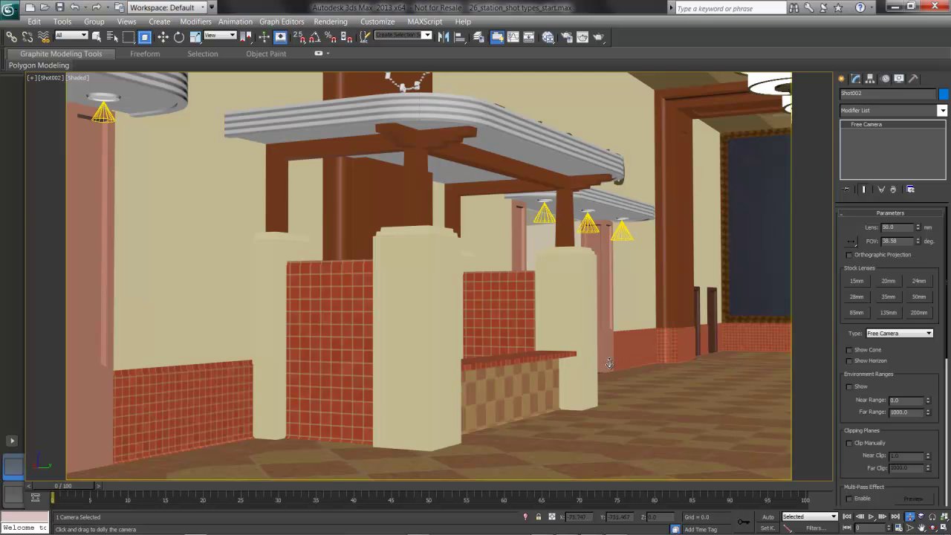
{"action": "left_click", "coordinate": [933, 528]}
{"action": "left_click_drag", "start_coordinate": [619, 339], "coordinate": [486, 337]}
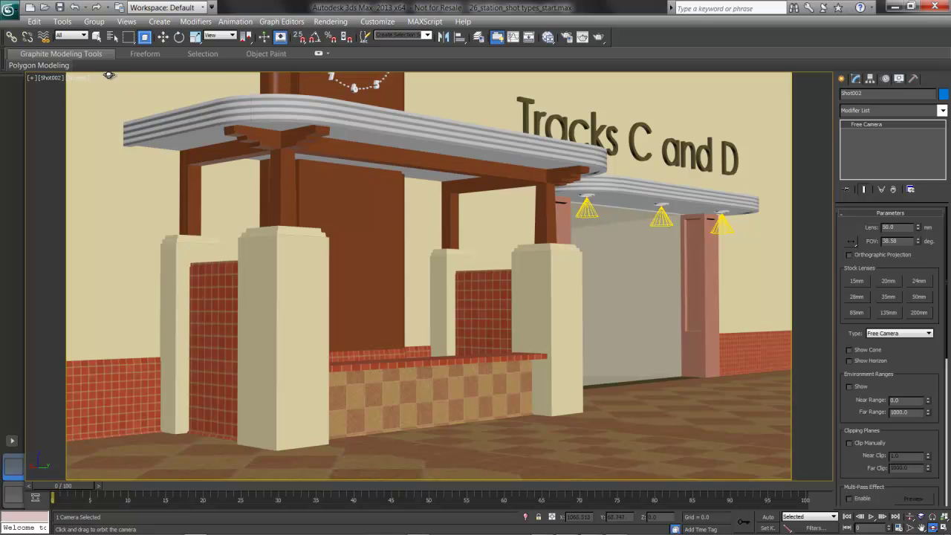
{"action": "left_click", "coordinate": [80, 78]}
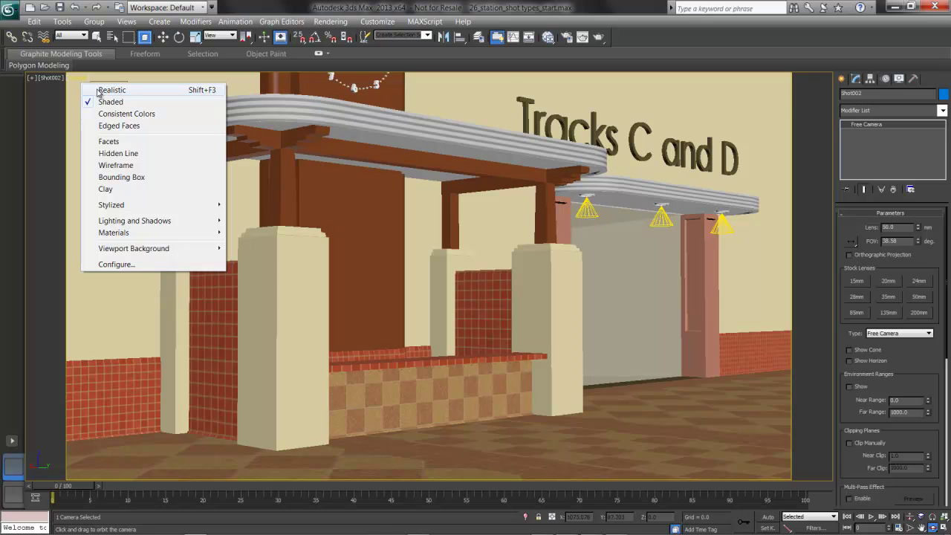
{"action": "left_click", "coordinate": [97, 91]}
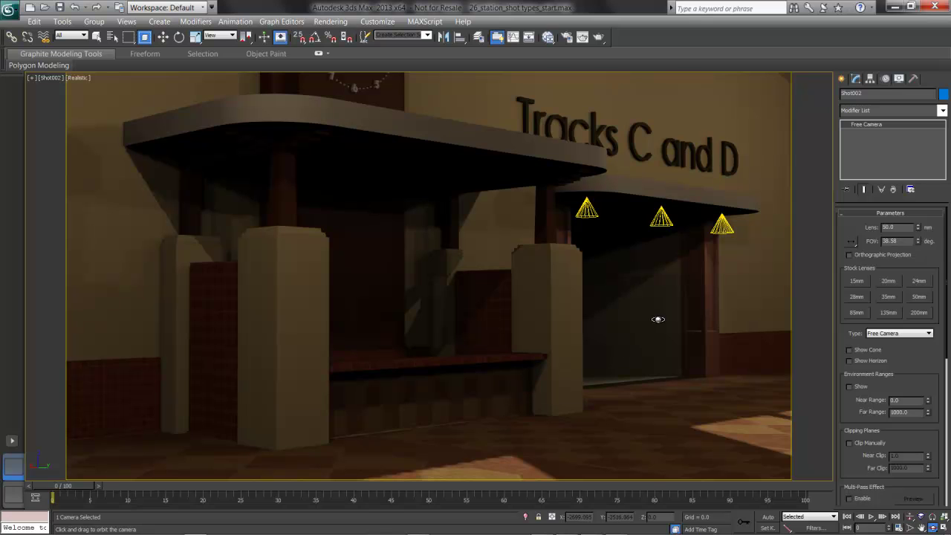
Create a standing biped on the floor in front of the ticket booth's far pillar and set its height to 72.
{"action": "left_click", "coordinate": [842, 78]}
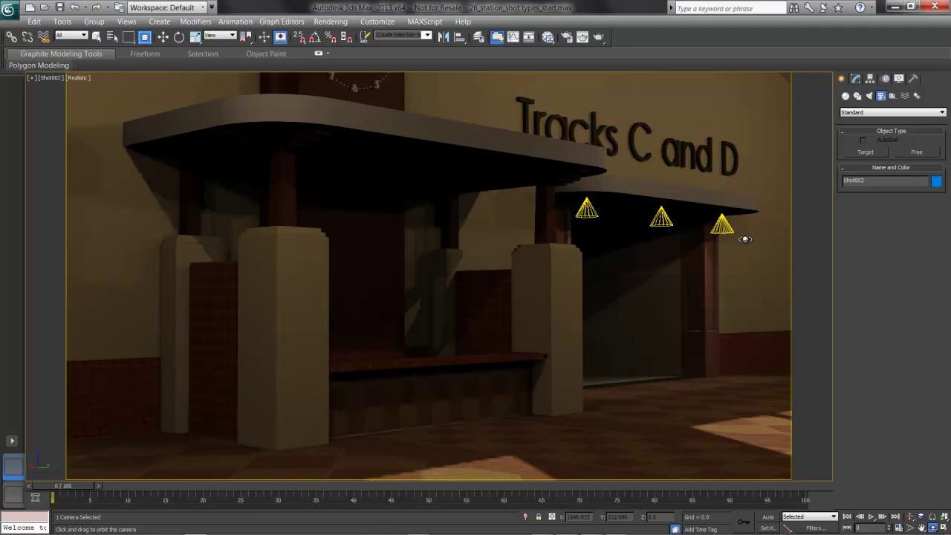
{"action": "left_click", "coordinate": [918, 96]}
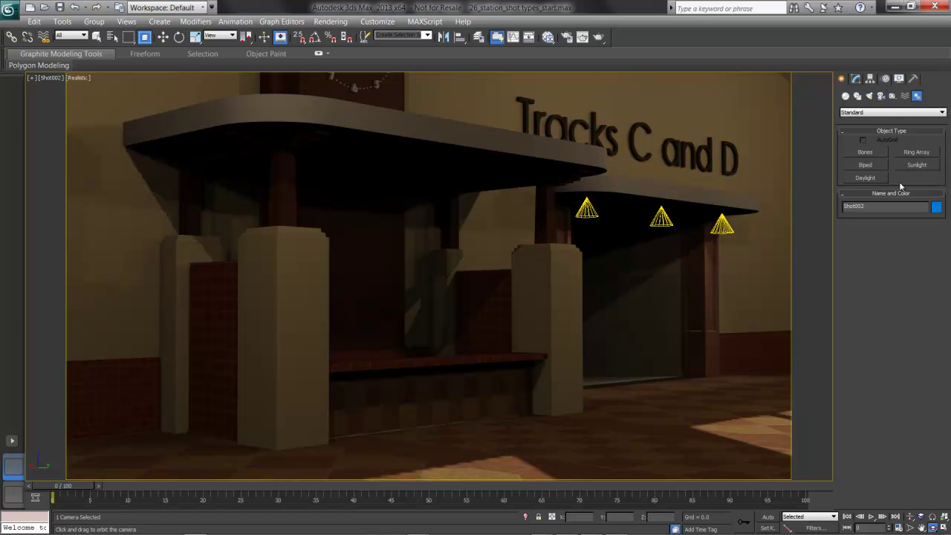
{"action": "left_click", "coordinate": [865, 165]}
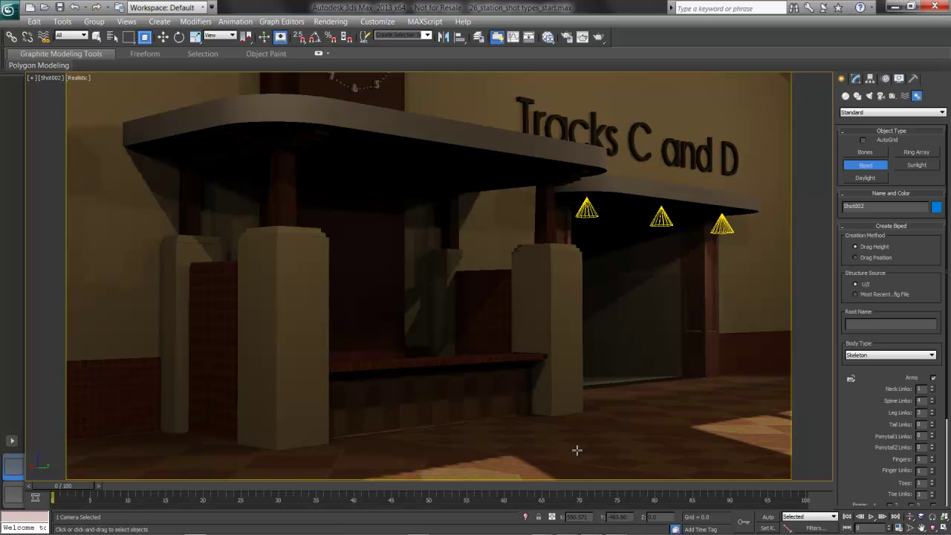
{"action": "left_click_drag", "start_coordinate": [562, 446], "coordinate": [626, 197]}
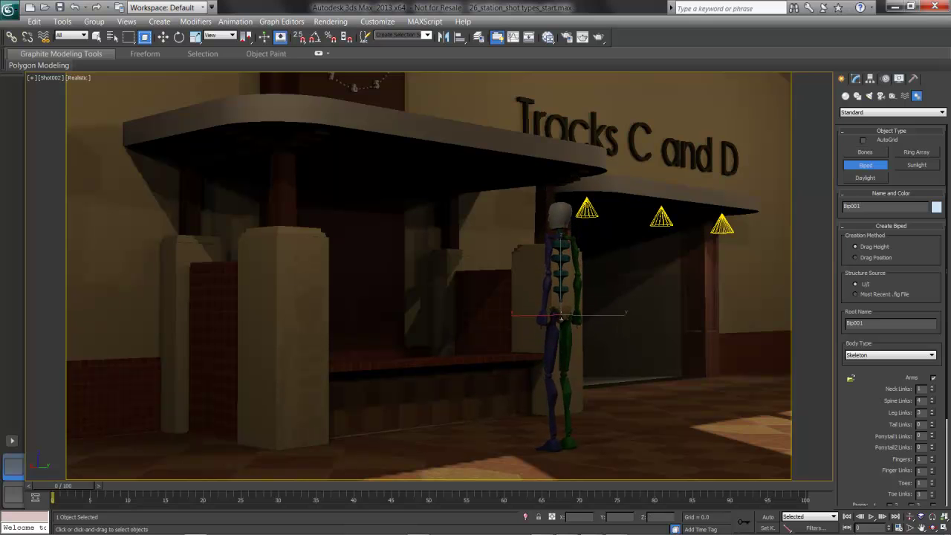
{"action": "left_click_drag", "start_coordinate": [864, 438], "coordinate": [882, 301]}
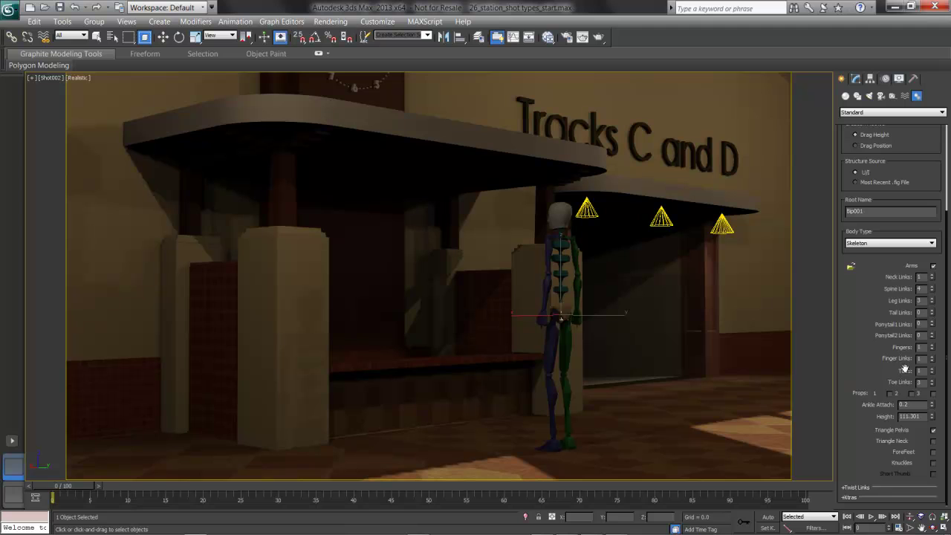
{"action": "double_click", "coordinate": [911, 416]}
{"action": "type", "text": "72"}
{"action": "key", "text": "Return"}
{"action": "key", "text": "w"}
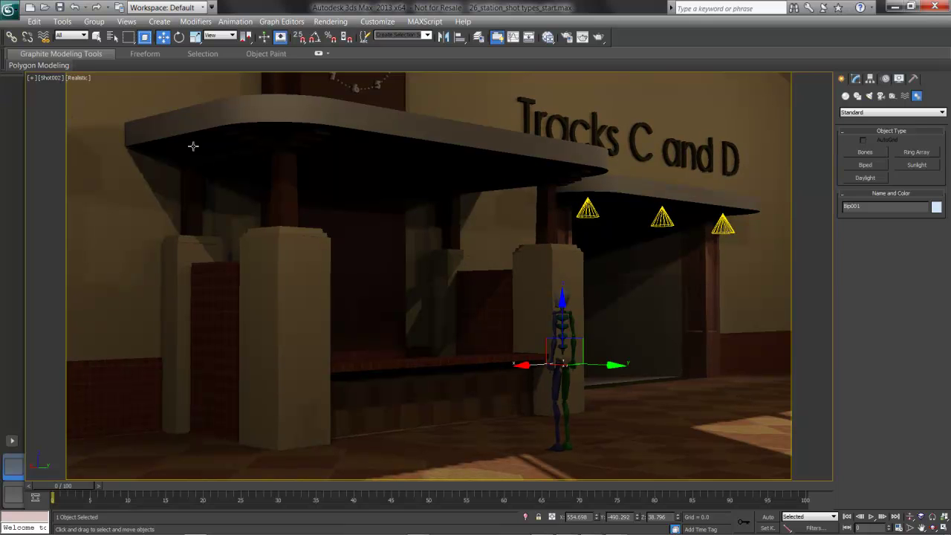
View the hall with the biped through the Shot001 camera as a wide shot.
{"action": "left_click", "coordinate": [51, 77]}
{"action": "mouse_move", "coordinate": [84, 94]}
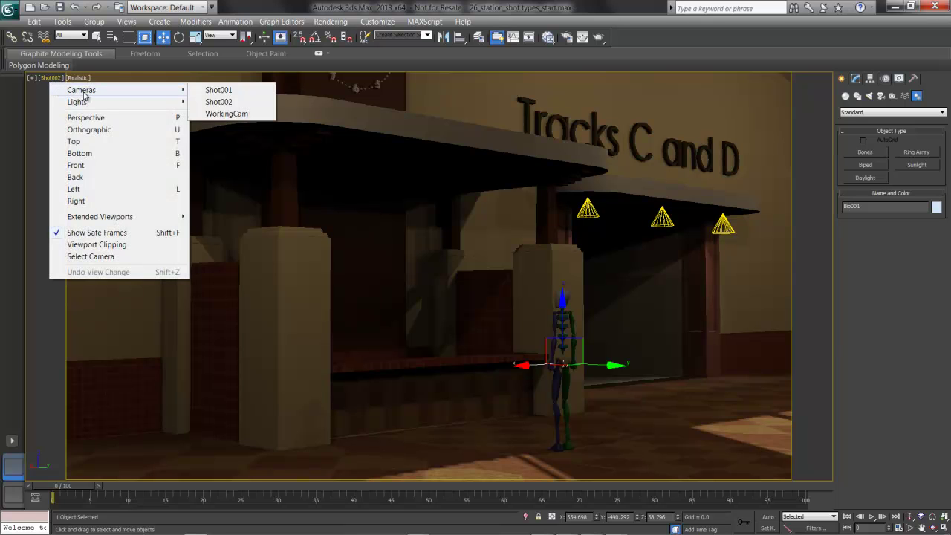
{"action": "left_click", "coordinate": [223, 90]}
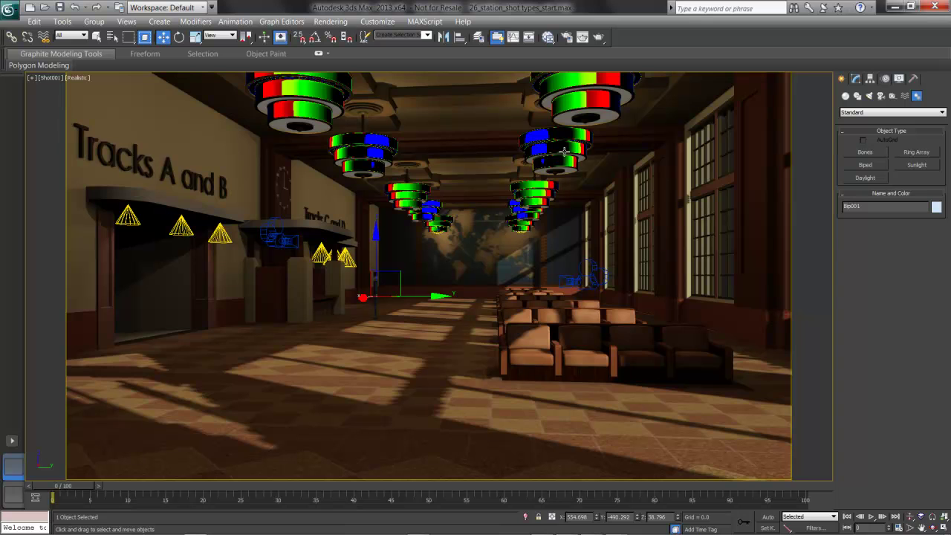
{"action": "key", "text": "q"}
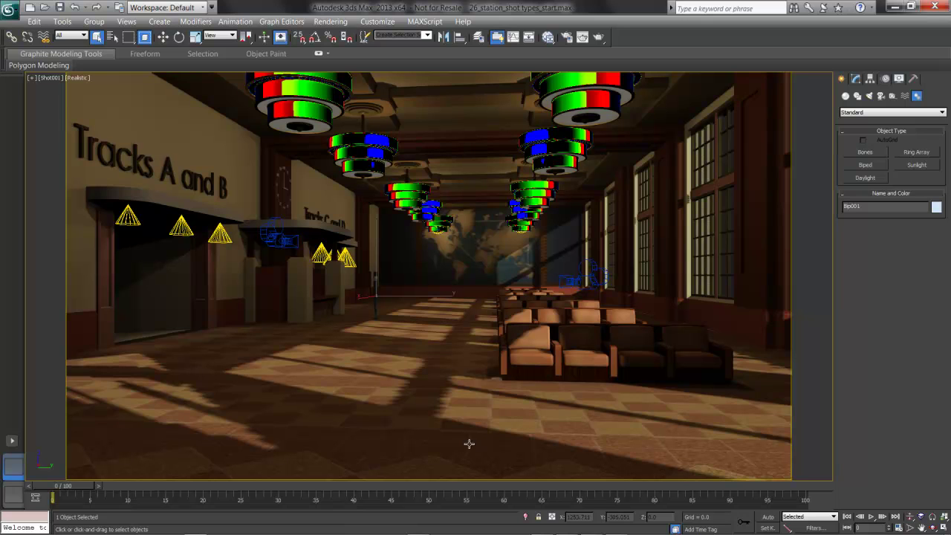
Return to the Shot002 camera and dolly it in to a close framing of the biped's head and upper body from behind.
{"action": "left_click", "coordinate": [43, 79]}
{"action": "mouse_move", "coordinate": [84, 90]}
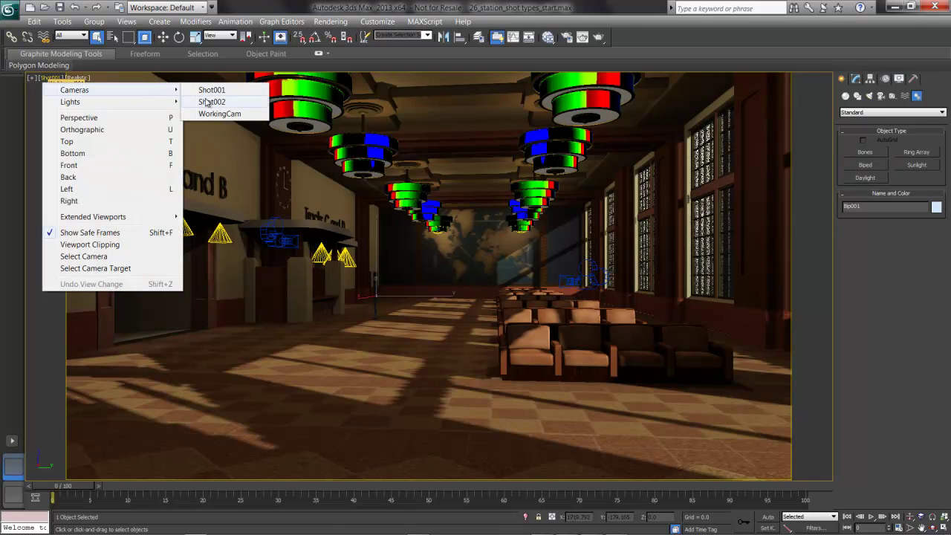
{"action": "left_click", "coordinate": [210, 102]}
{"action": "middle_click_drag", "start_coordinate": [479, 310], "coordinate": [453, 287]}
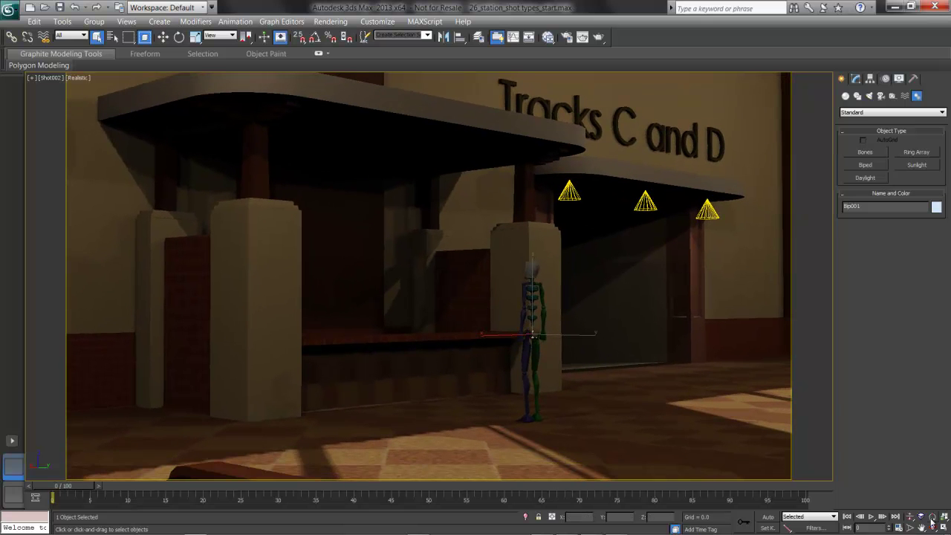
{"action": "left_click", "coordinate": [910, 515]}
{"action": "left_click_drag", "start_coordinate": [676, 343], "coordinate": [715, 344]}
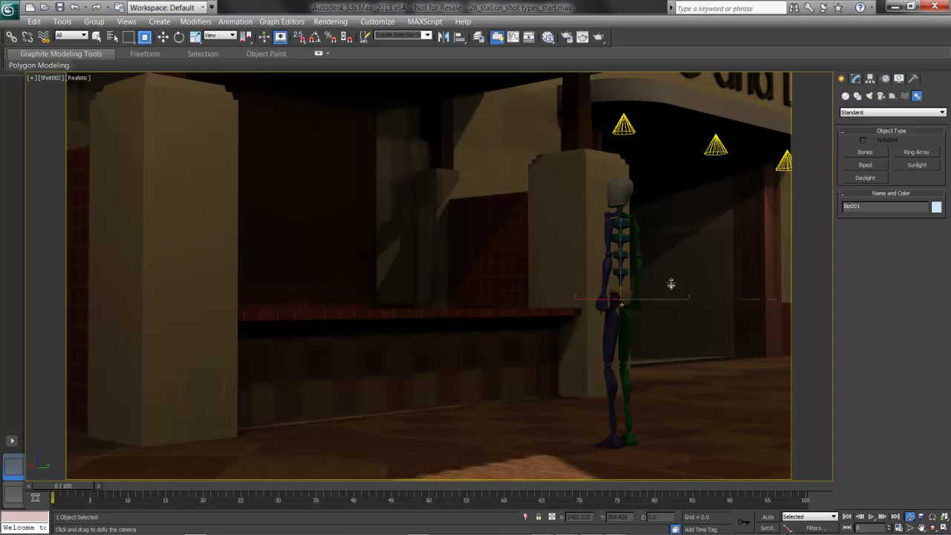
{"action": "scroll", "coordinate": [671, 284], "scroll_direction": "up", "scroll_amount": 10}
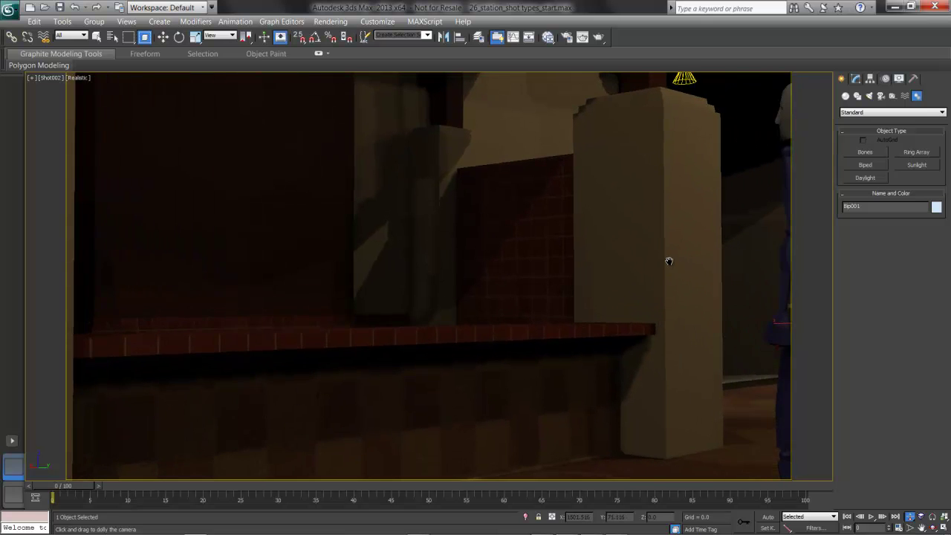
{"action": "scroll", "coordinate": [668, 261], "scroll_direction": "down", "scroll_amount": 10}
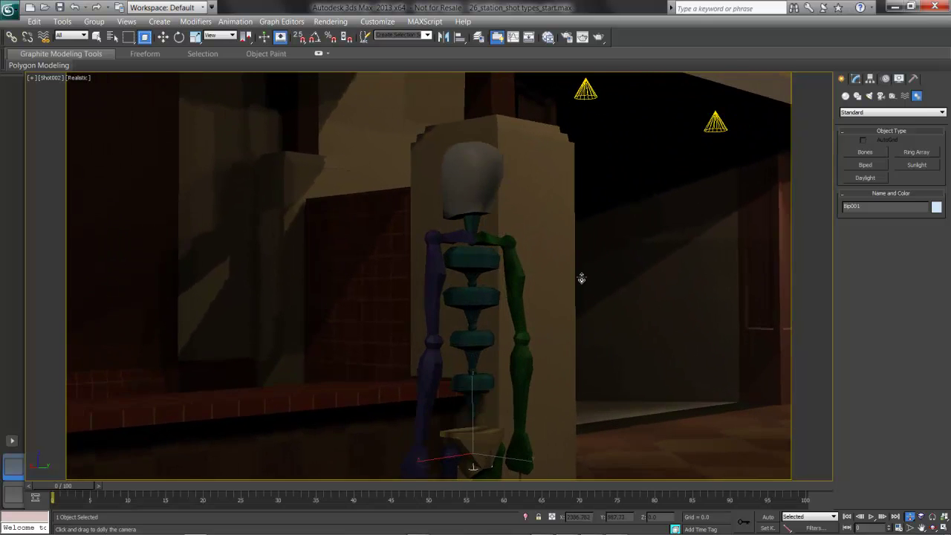
{"action": "scroll", "coordinate": [581, 278], "scroll_direction": "up", "scroll_amount": 6}
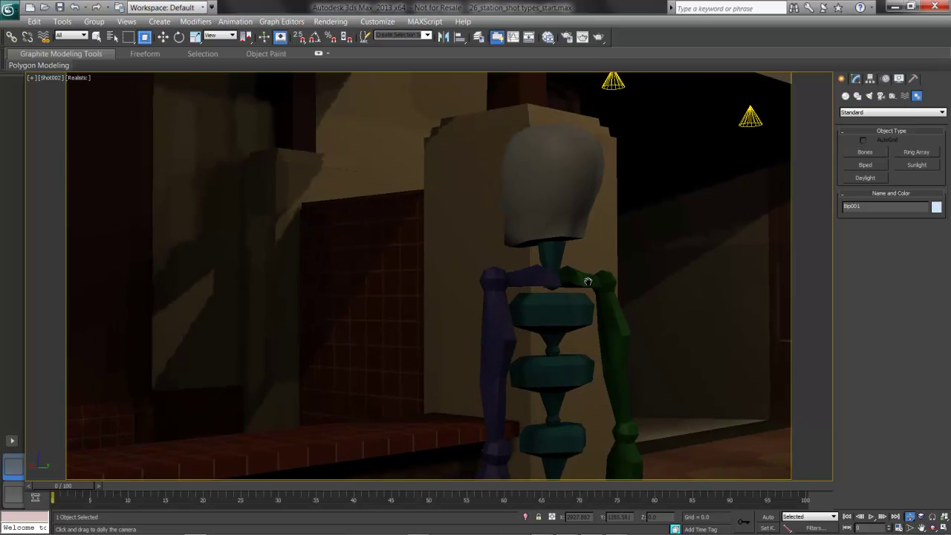
{"action": "scroll", "coordinate": [587, 282], "scroll_direction": "up", "scroll_amount": 4}
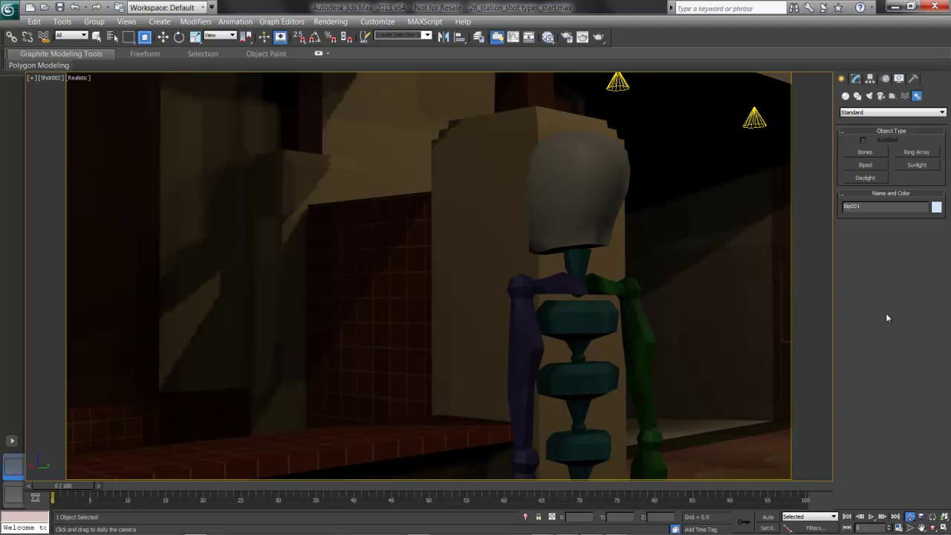
Orbit and dolly the Shot002 camera to frame the biped's upper body in profile, with the world map and seats behind it.
{"action": "left_click", "coordinate": [932, 516]}
{"action": "left_click_drag", "start_coordinate": [594, 274], "coordinate": [321, 263]}
{"action": "left_click_drag", "start_coordinate": [559, 274], "coordinate": [453, 272]}
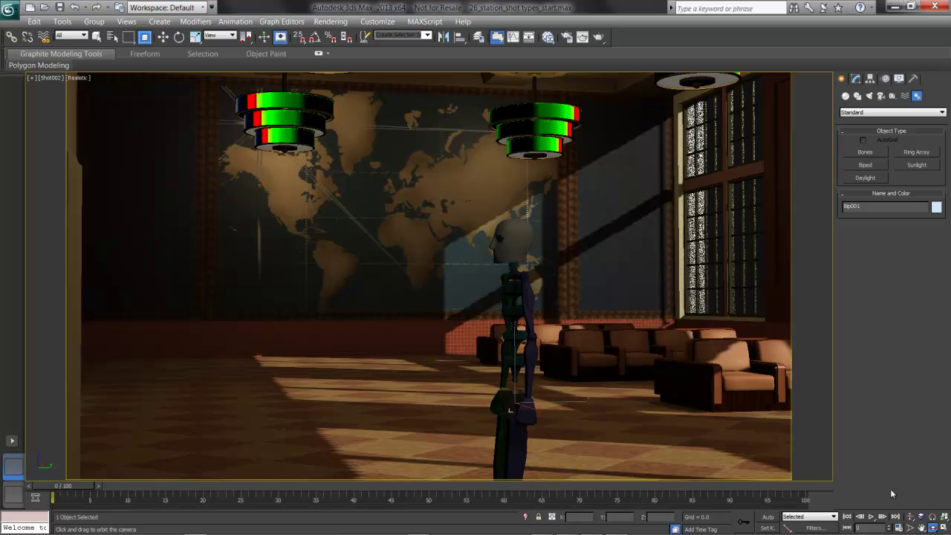
{"action": "left_click", "coordinate": [909, 516]}
{"action": "left_click_drag", "start_coordinate": [736, 378], "coordinate": [758, 363]}
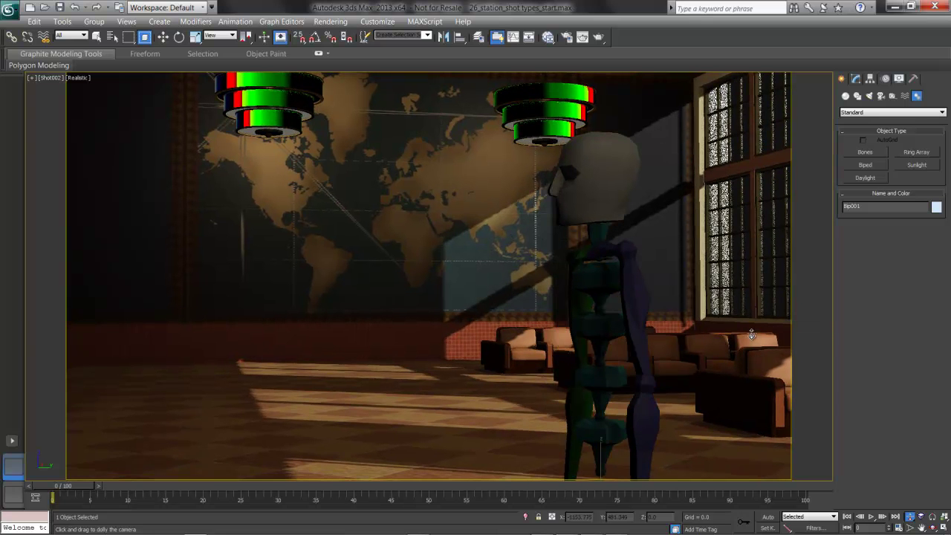
{"action": "left_click_drag", "start_coordinate": [752, 335], "coordinate": [756, 341]}
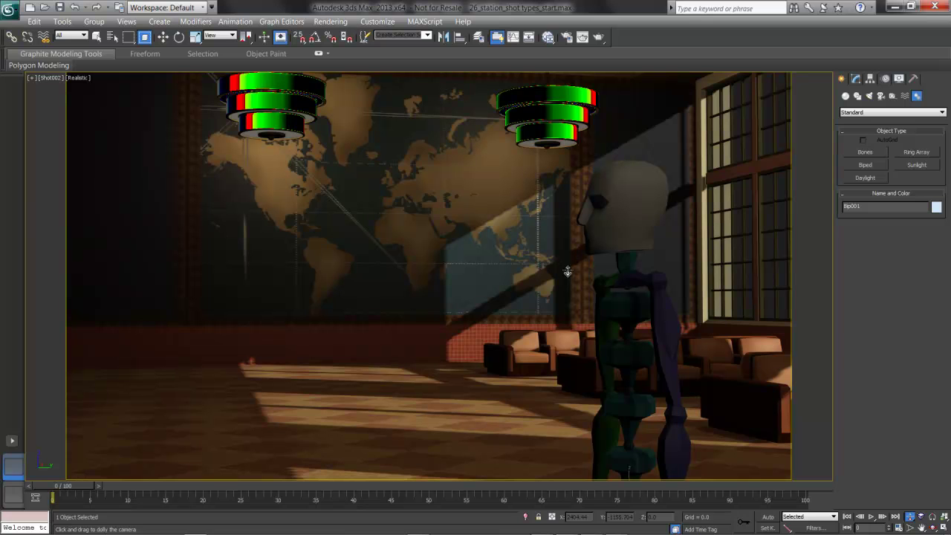
{"action": "right_click", "coordinate": [567, 271]}
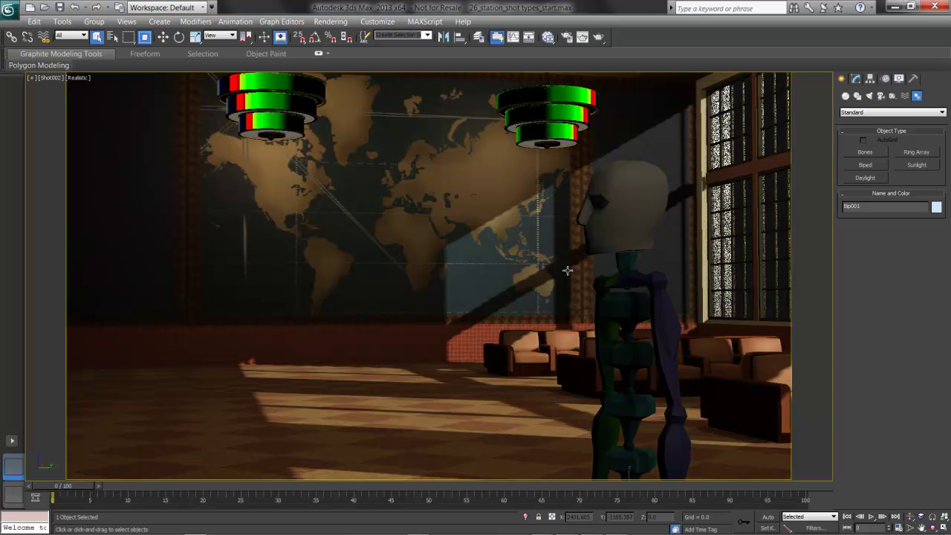